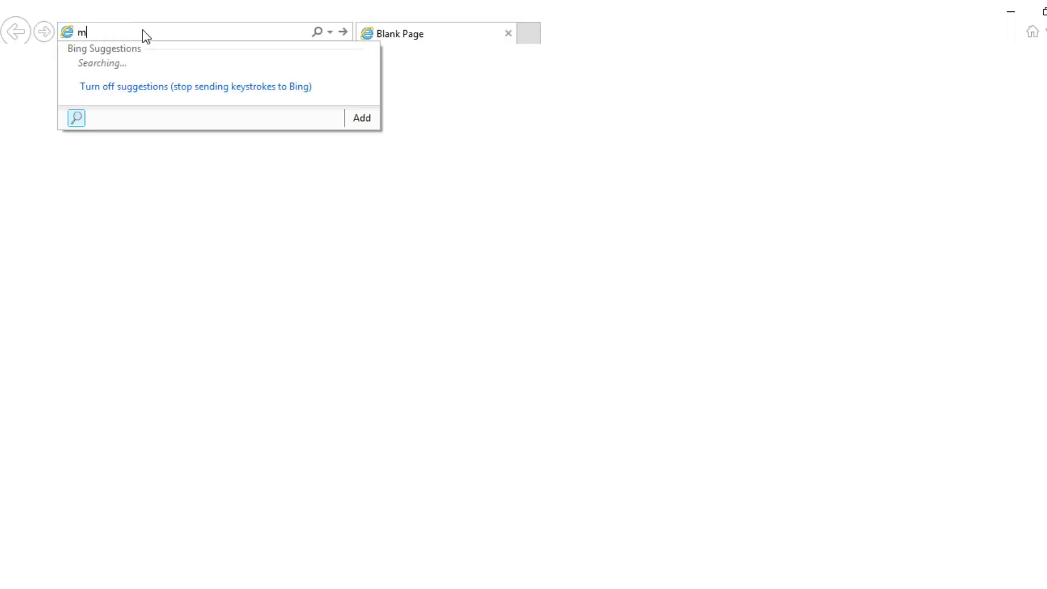
# - Load microsemi.com and go through Adaptec RAID/HBA Support to the SmartRAID 3100 product list
pyautogui.write('om')
pyautogui.press('Return')
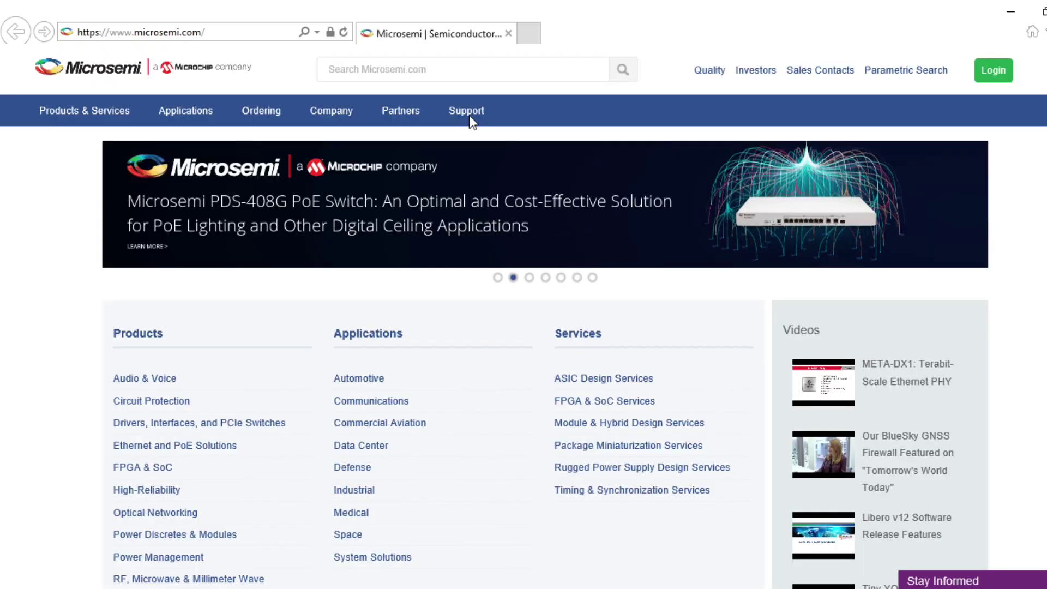
pyautogui.moveTo(470, 120)
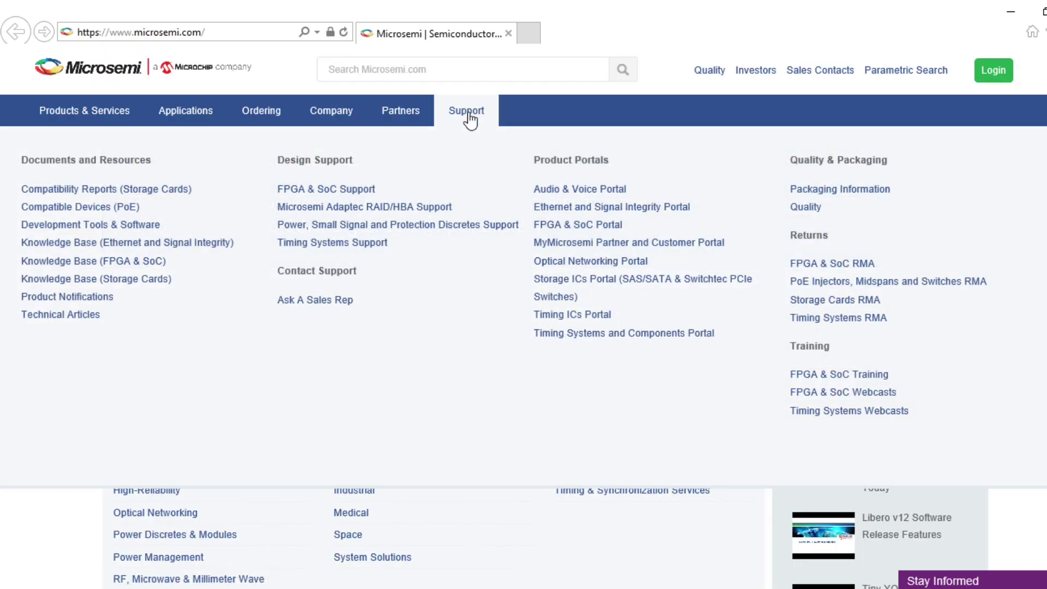
pyautogui.click(410, 210)
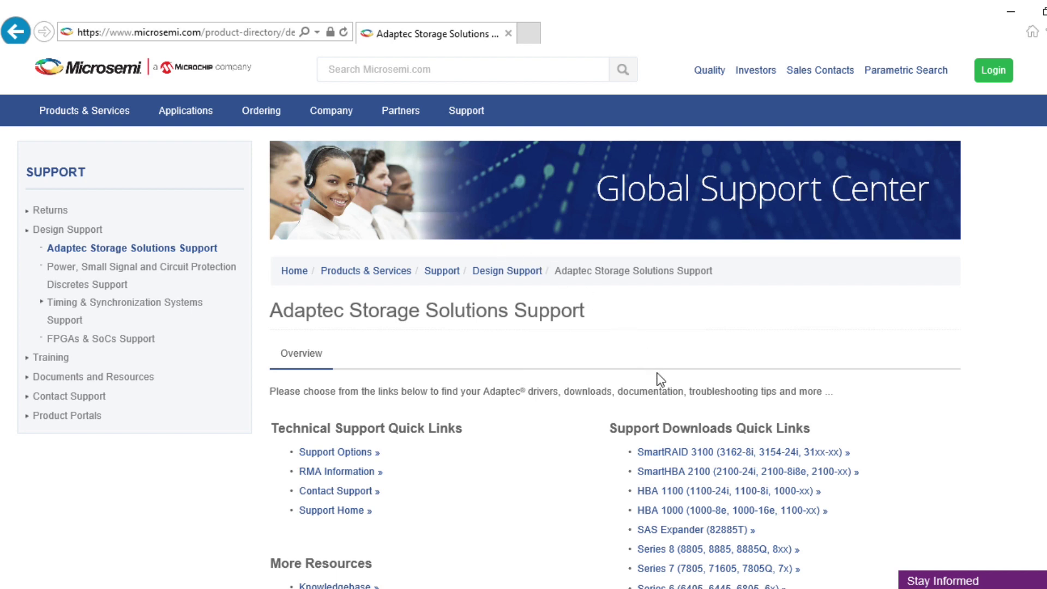
pyautogui.click(685, 452)
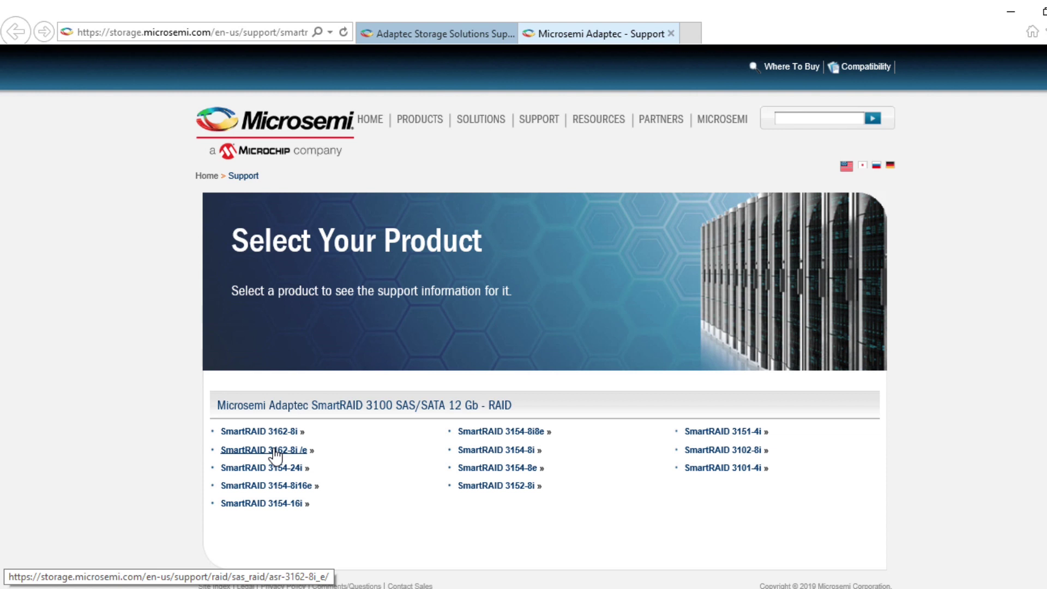
# - Open the SmartRAID 3162-8i /e downloads and the Smart x100 firmware 1.98 build 0 details
pyautogui.click(264, 449)
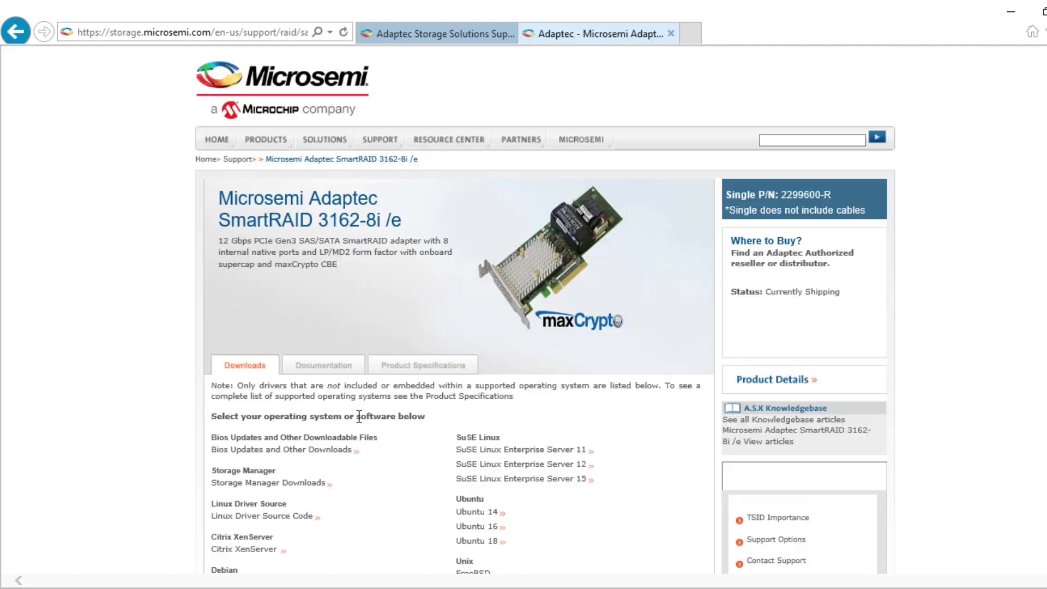
pyautogui.click(303, 451)
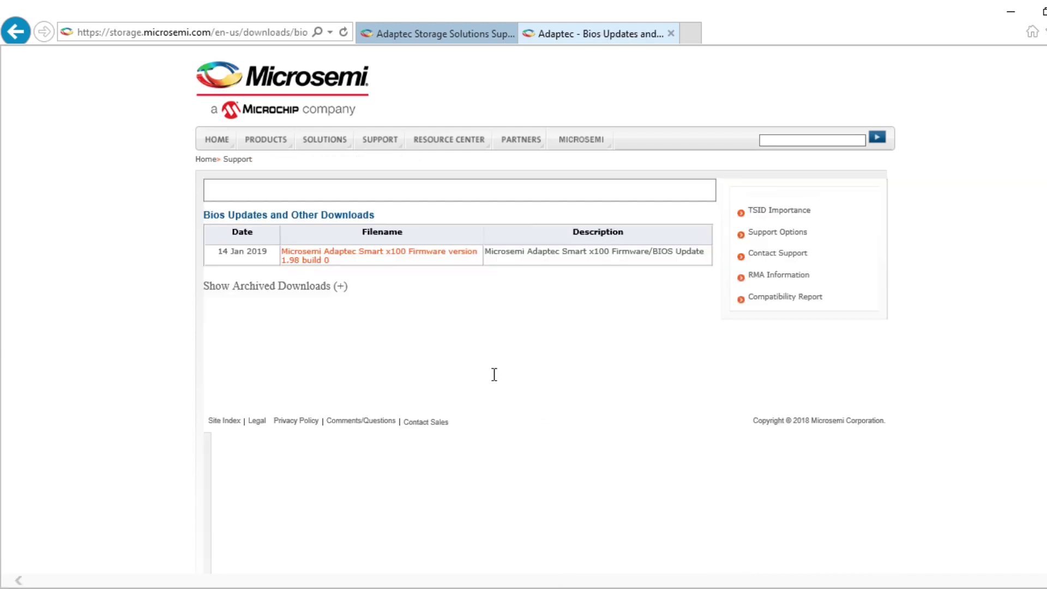
pyautogui.click(337, 256)
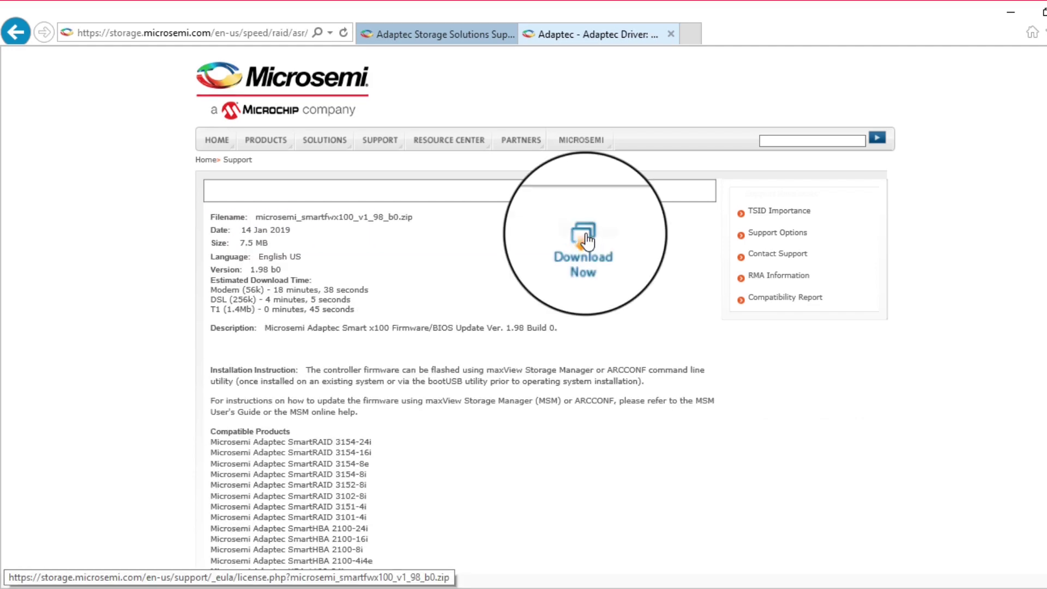
# - Download microsemi_smartfwx100_v1_98_b0.zip from the primary server after accepting the license
pyautogui.click(586, 240)
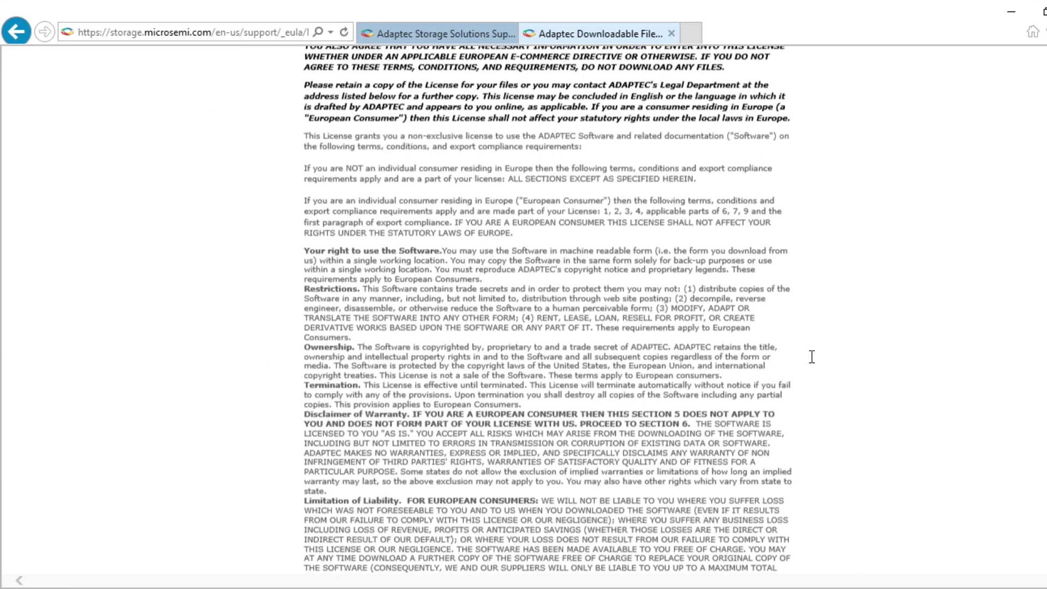
pyautogui.scroll(-12, 812, 355)
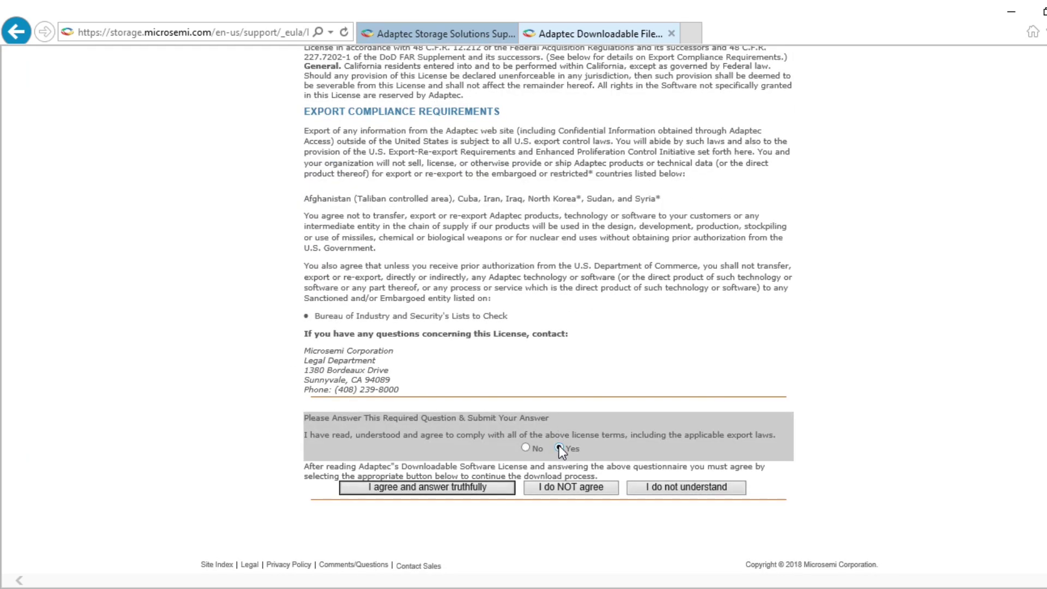
pyautogui.click(450, 486)
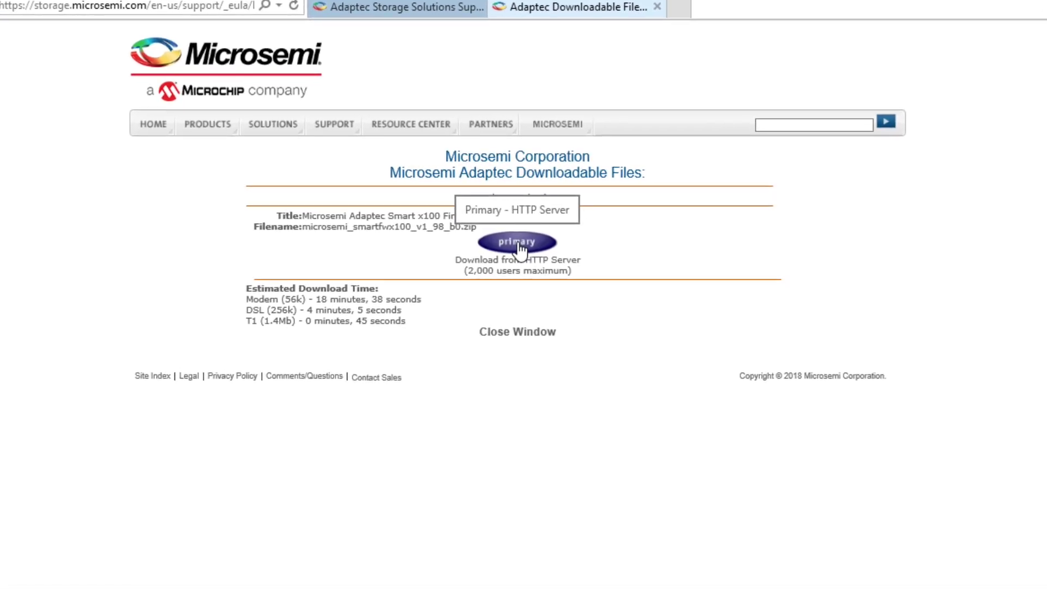
pyautogui.click(516, 242)
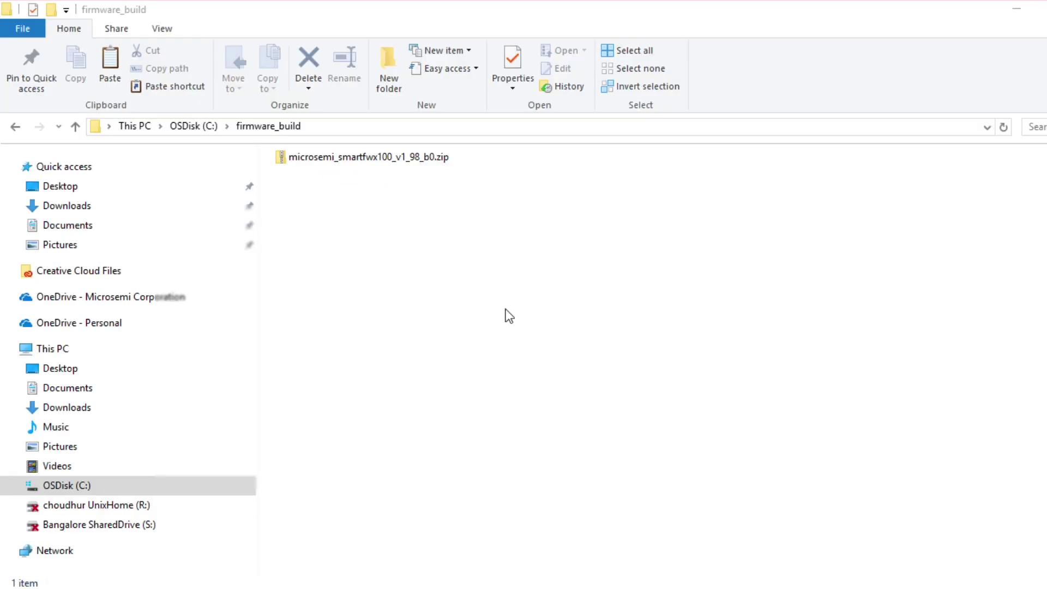
# - Extract microsemi_smartfwx100_v1_98_b0.zip in C:\firmware_build into its own folder
pyautogui.click(325, 158)
pyautogui.rightClick(325, 158)
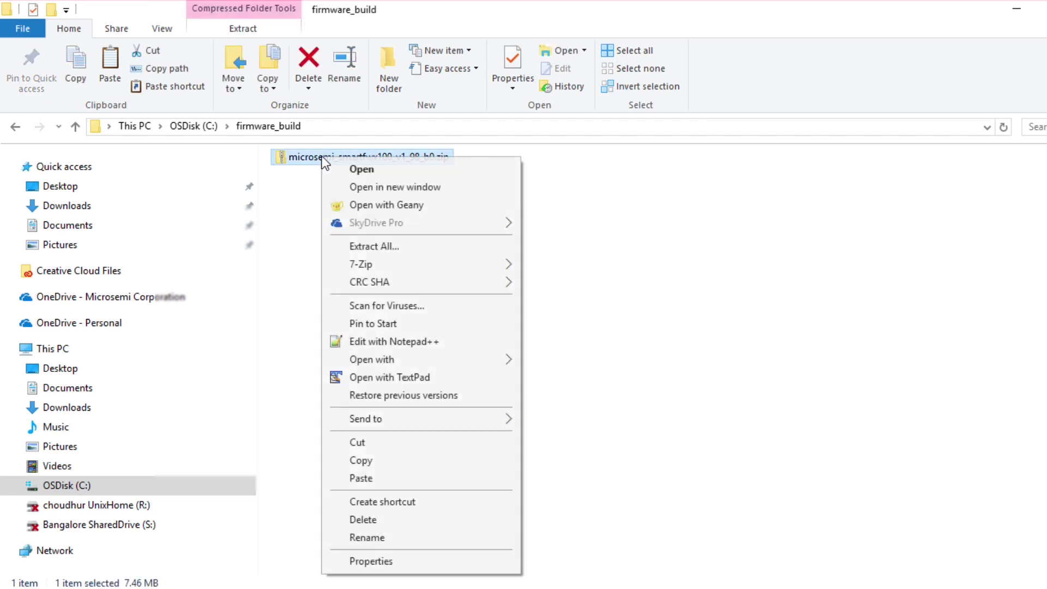
pyautogui.click(387, 247)
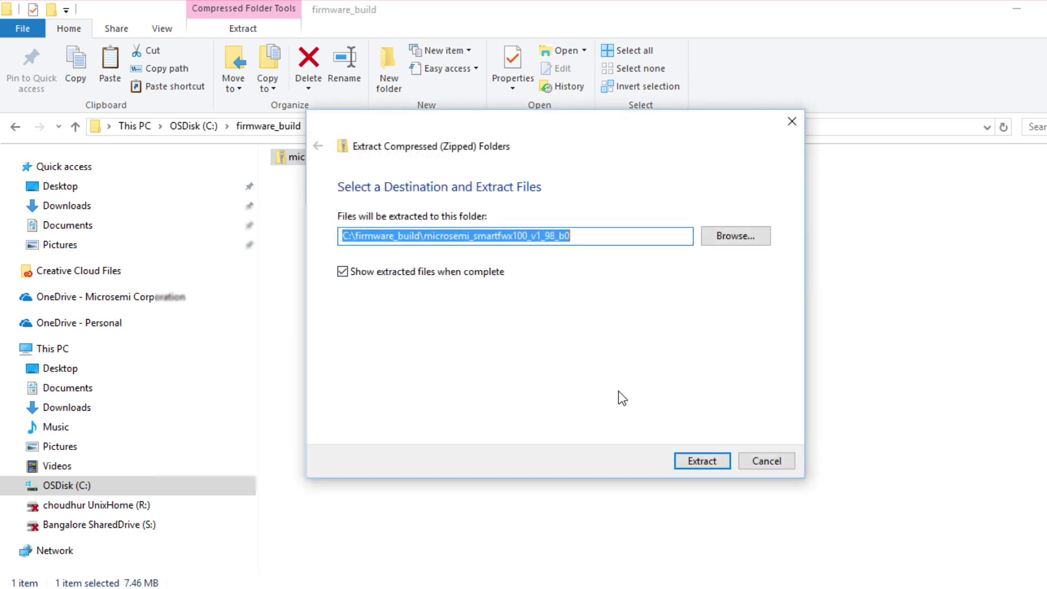
pyautogui.click(691, 463)
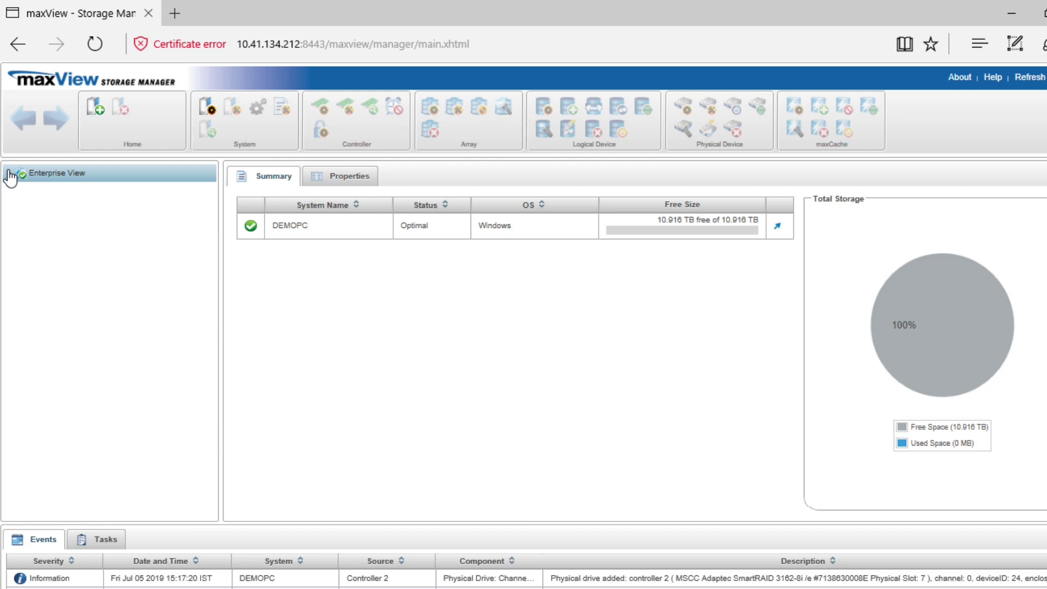
# - Expand Enterprise View, select DEMOPC, and launch the Firmware Update wizard for it
pyautogui.click(10, 174)
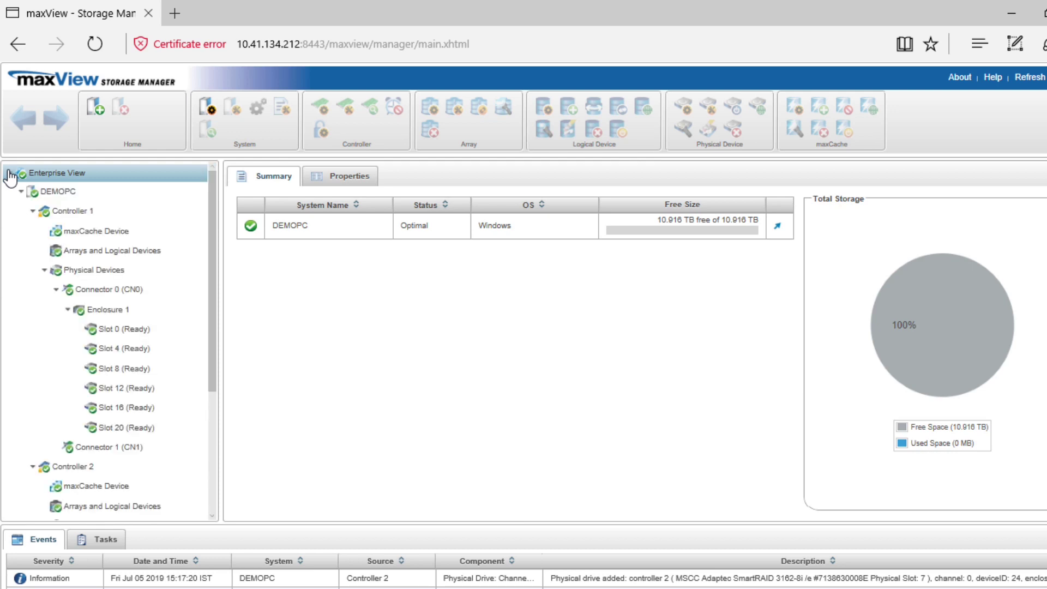
pyautogui.click(85, 194)
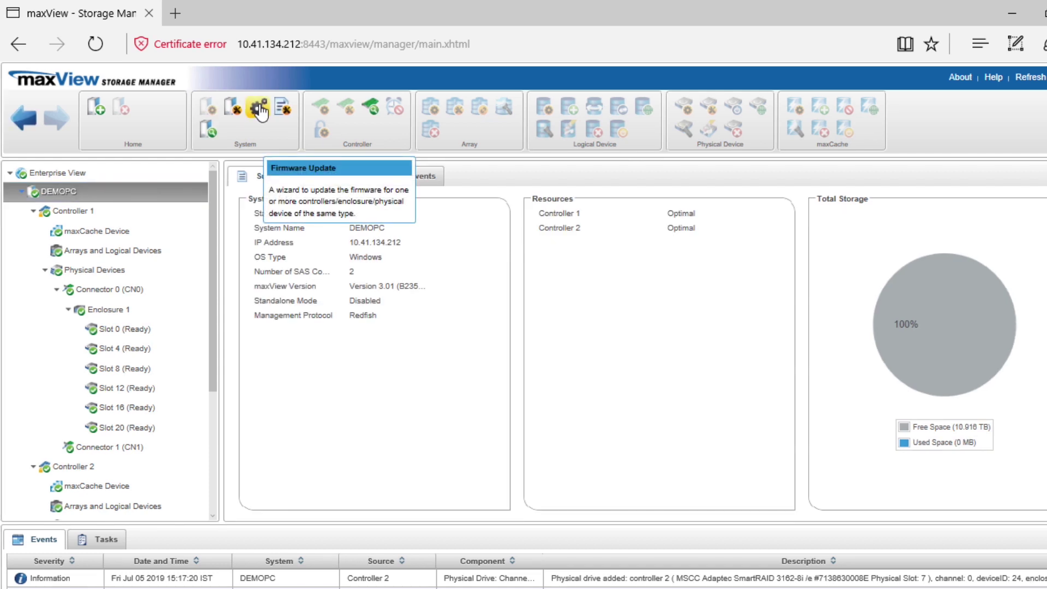
pyautogui.click(259, 109)
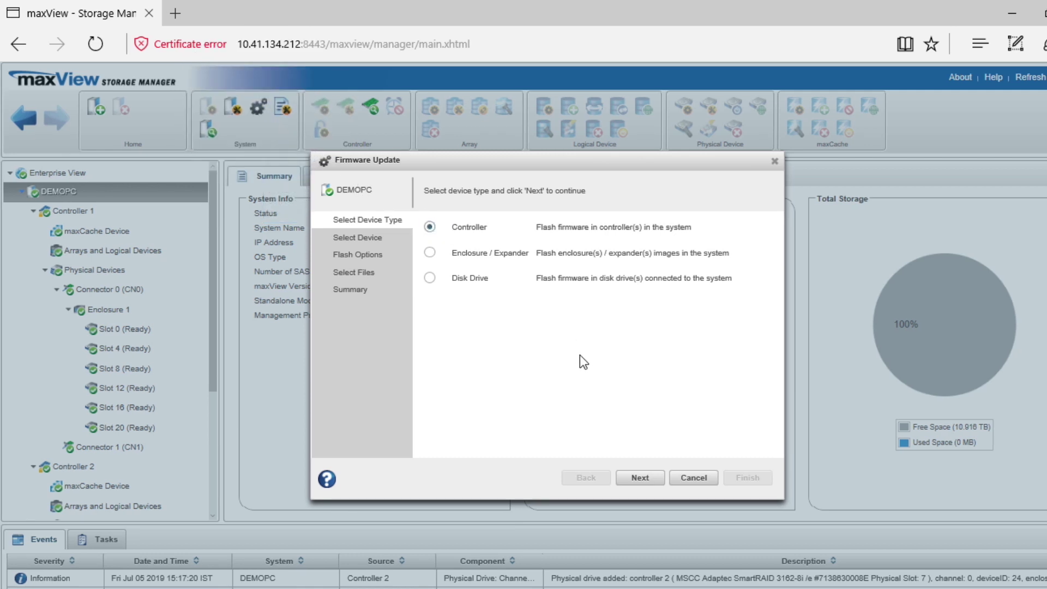
# - Use Controller as the device type and select Controller 1 and Controller 2 for updating
pyautogui.click(639, 477)
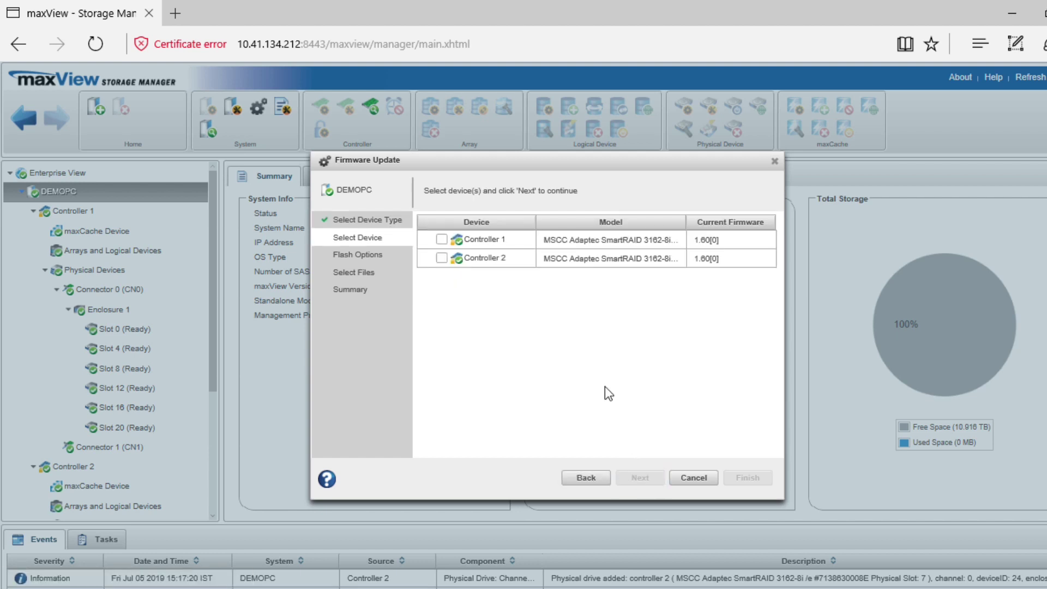
pyautogui.click(442, 239)
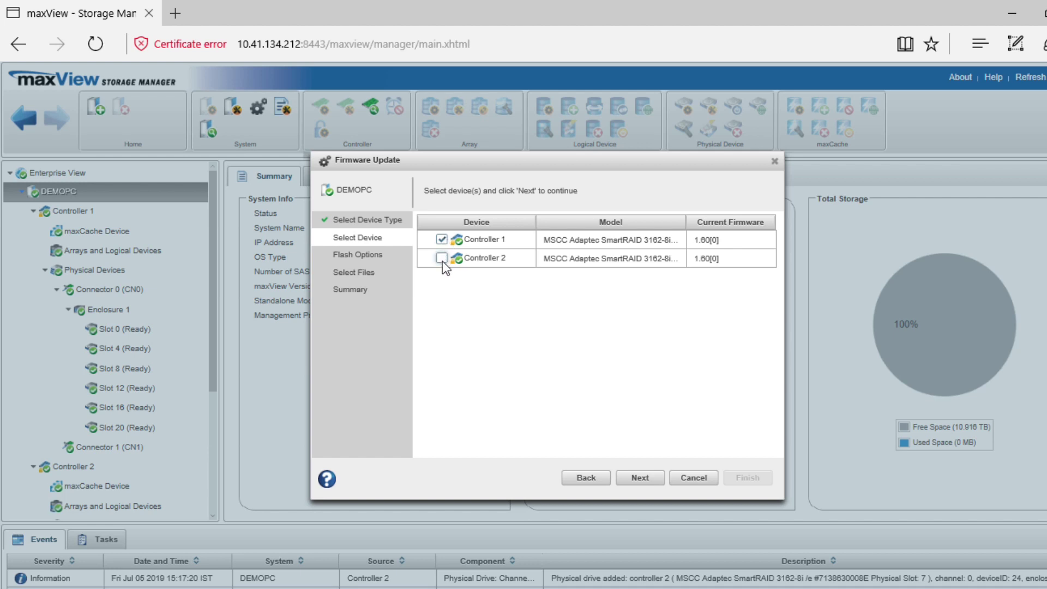
pyautogui.click(441, 258)
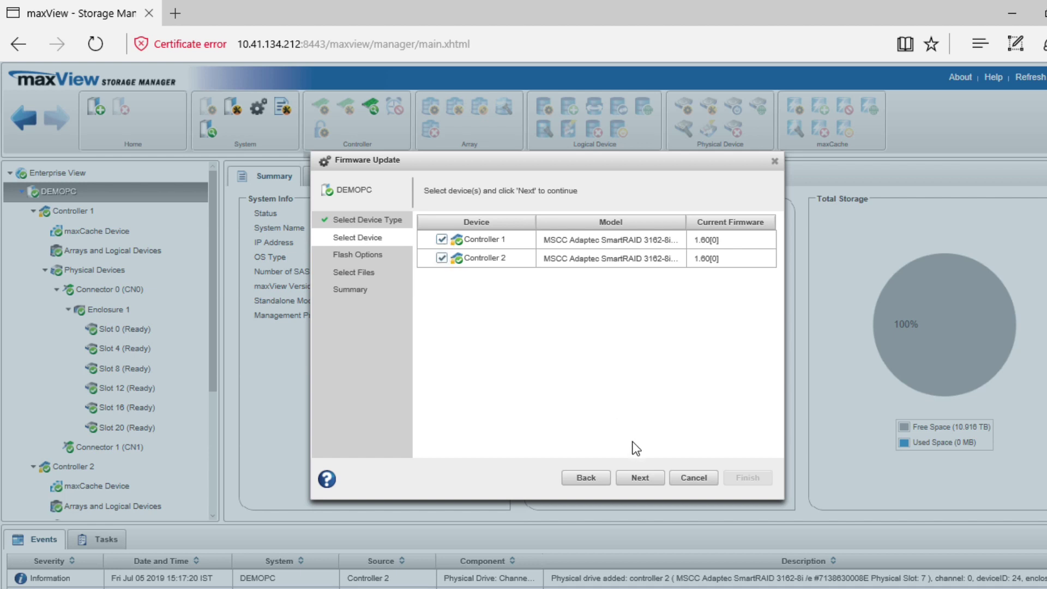
pyautogui.click(639, 478)
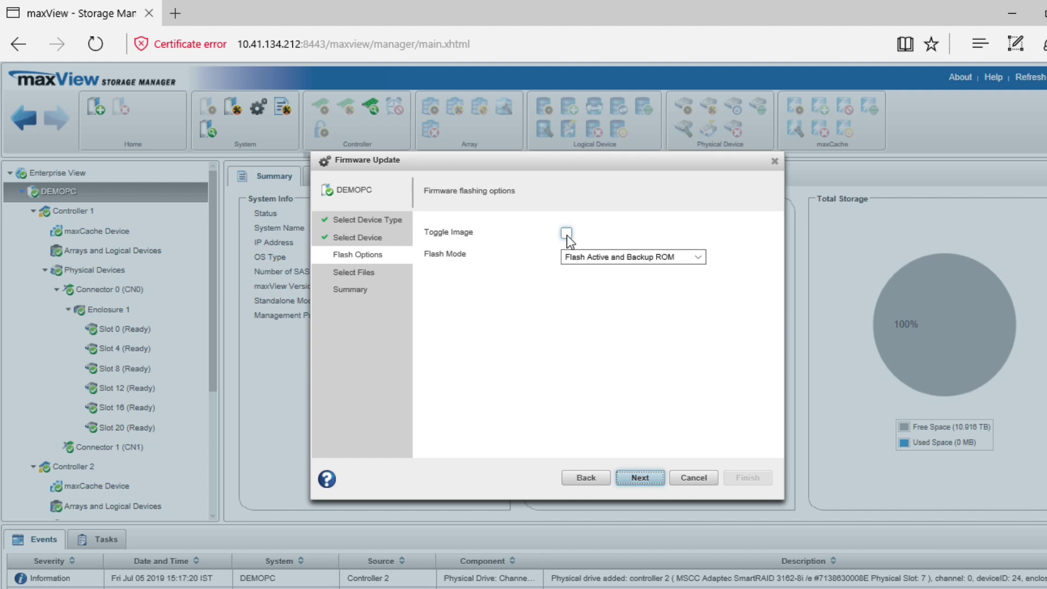
# - Keep flash mode Flash Active and Backup ROM with Toggle Image unchecked and continue
pyautogui.click(698, 258)
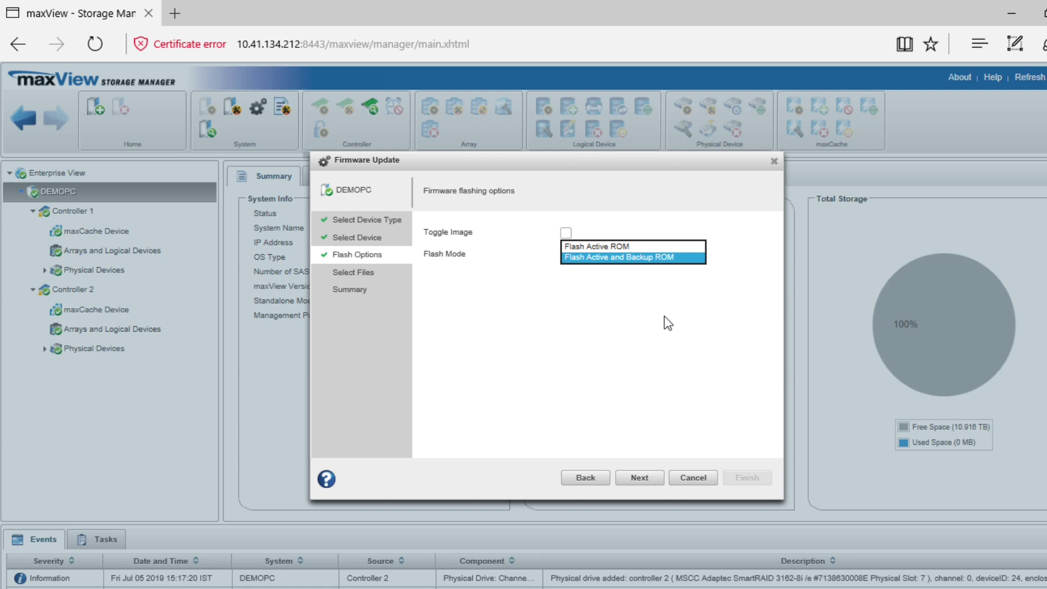
pyautogui.press('Return')
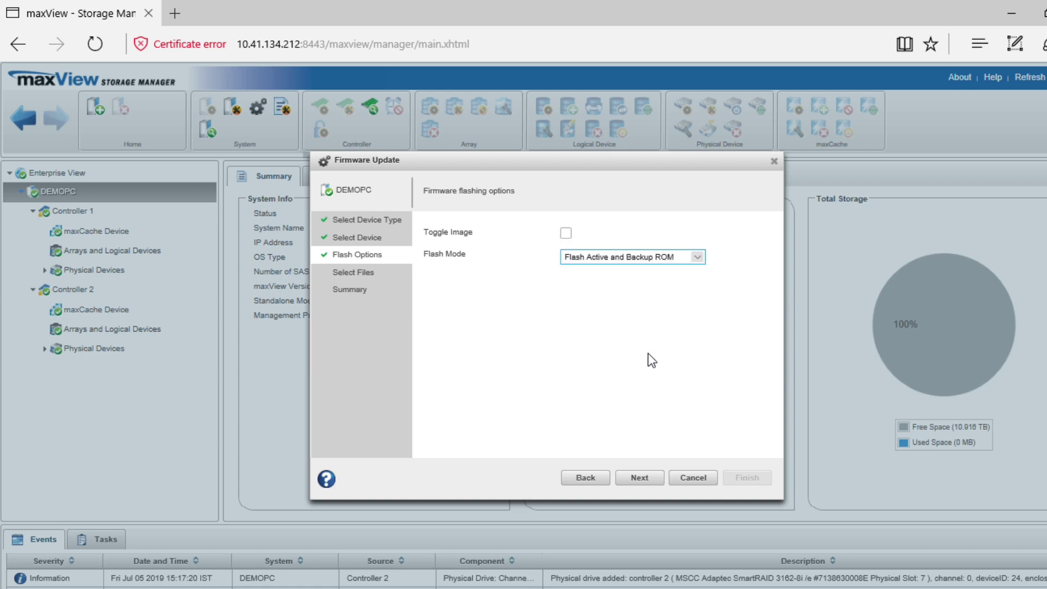
pyautogui.click(639, 478)
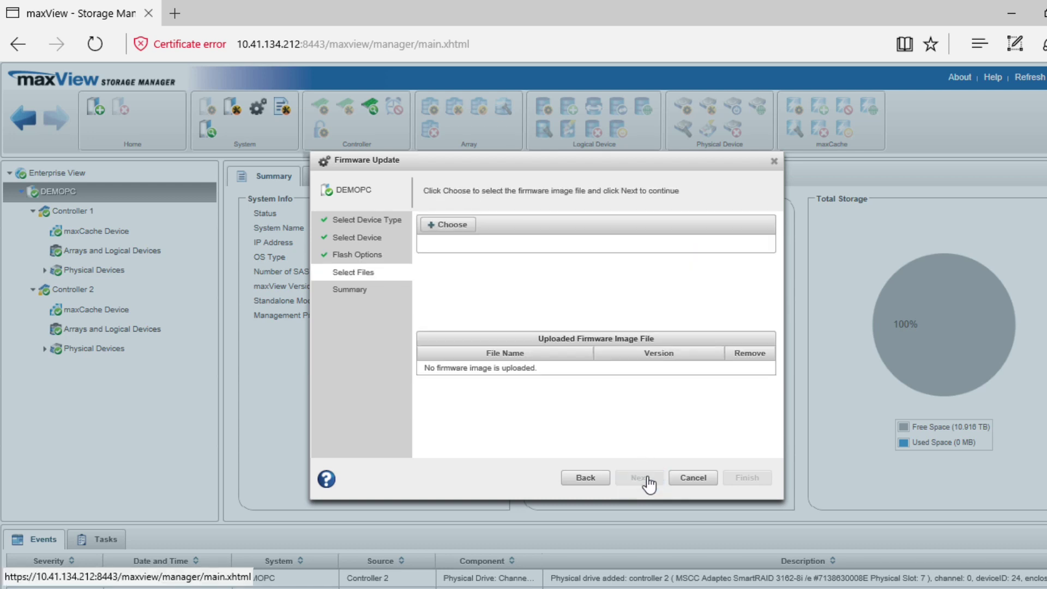
# - Upload SmartFWx100.bin from the extracted folder as the version 1.98[0] firmware image
pyautogui.click(459, 231)
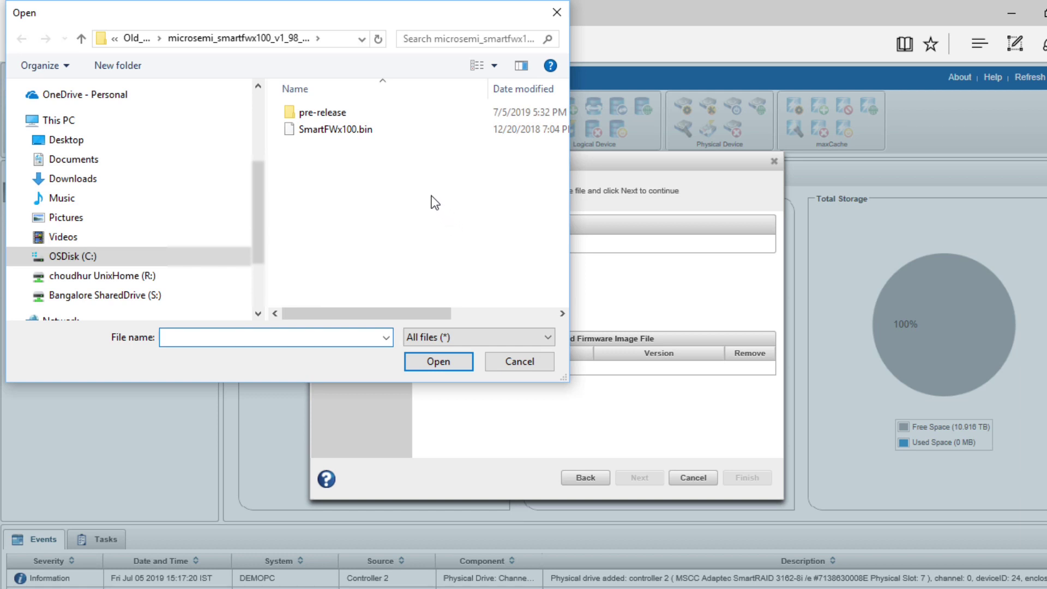
pyautogui.click(333, 129)
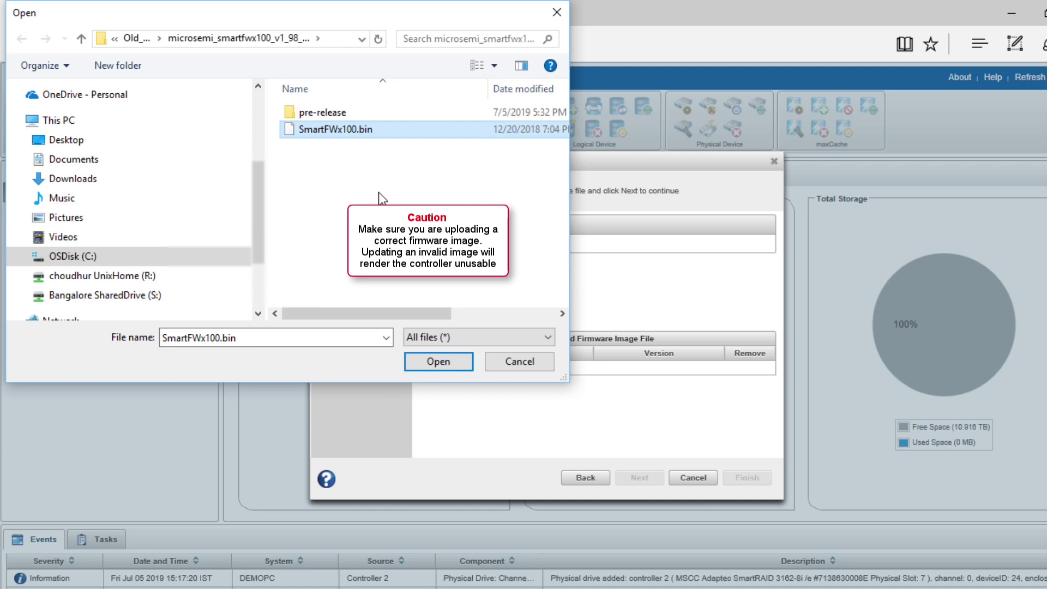
pyautogui.click(459, 360)
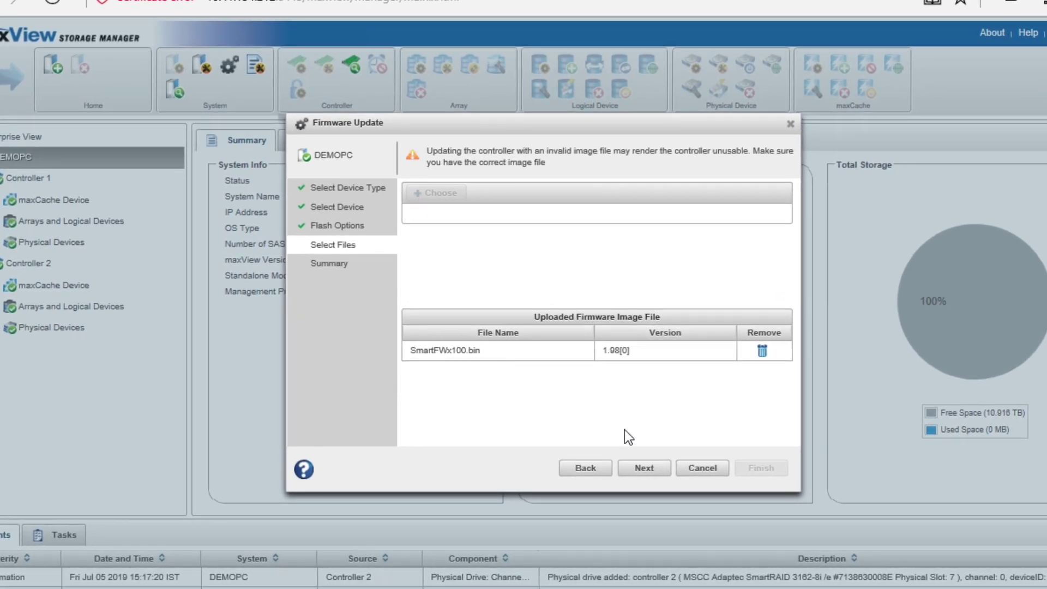
# - Review the summary and finish, flashing both controllers from 1.60[0] to 1.98[0]
pyautogui.click(643, 468)
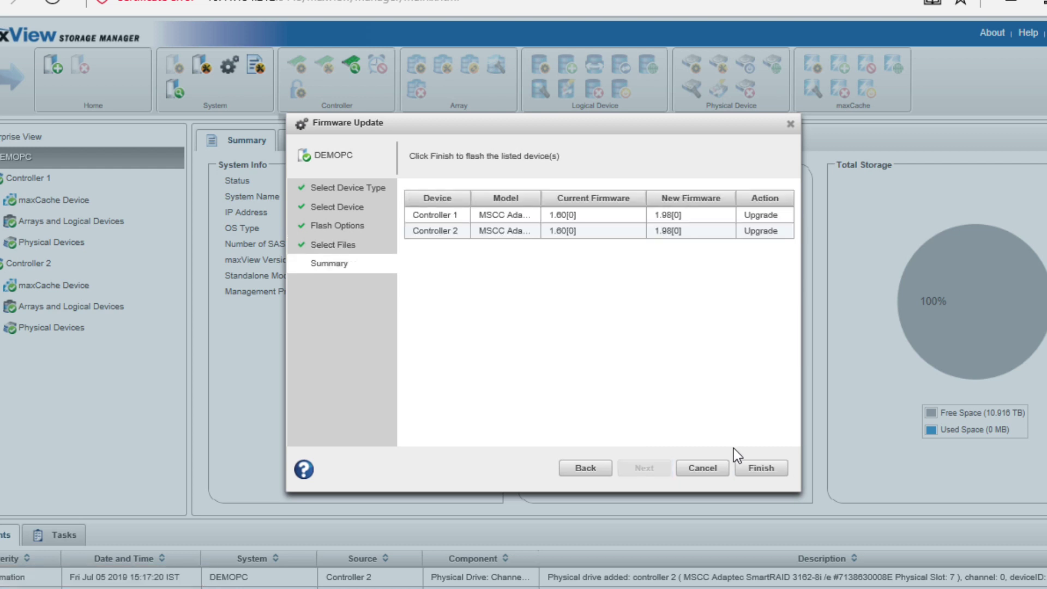
pyautogui.click(768, 468)
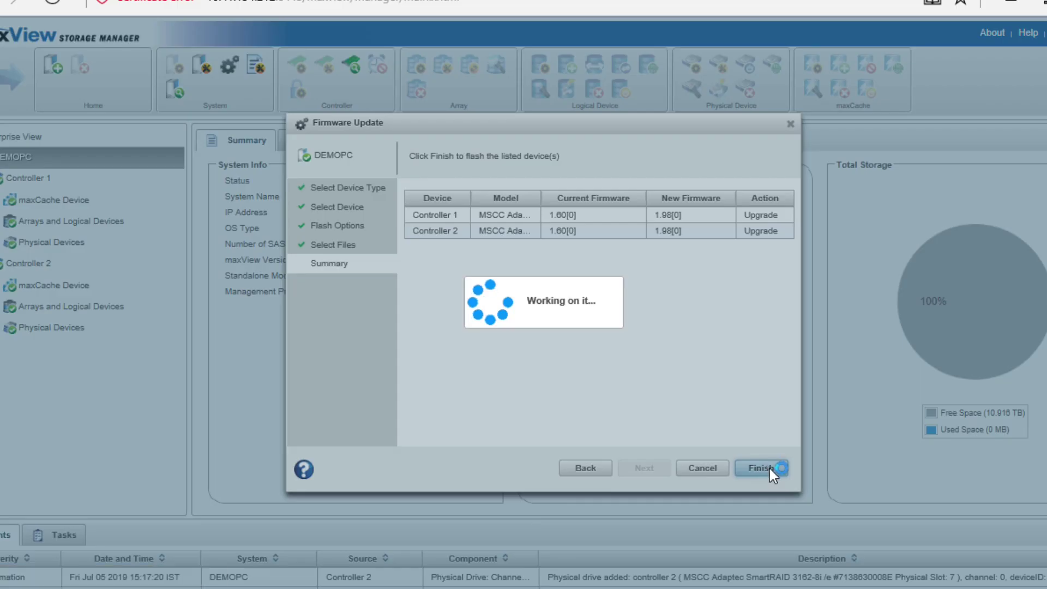